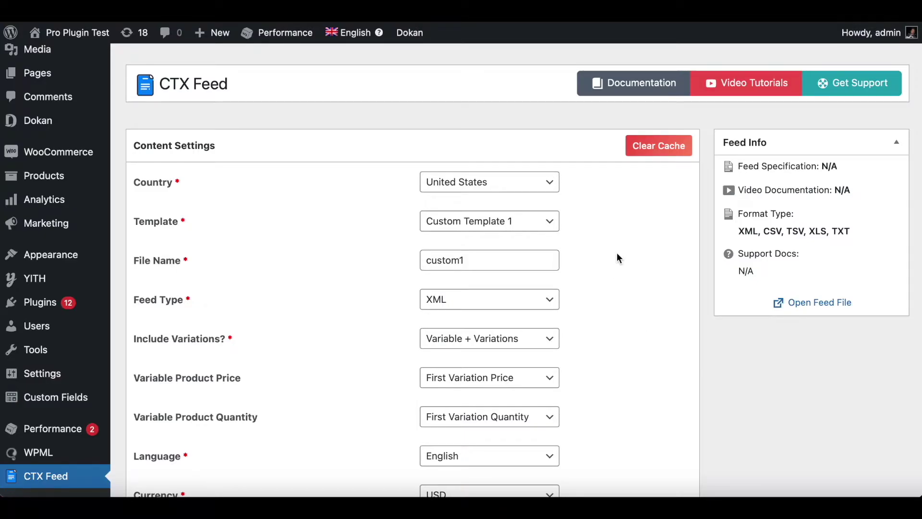
{"action": "scroll", "coordinate": [607, 229], "scroll_direction": "down", "scroll_amount": 4}
{"action": "scroll", "coordinate": [608, 230], "scroll_direction": "down", "scroll_amount": 5}
{"action": "scroll", "coordinate": [607, 229], "scroll_direction": "down", "scroll_amount": 1}
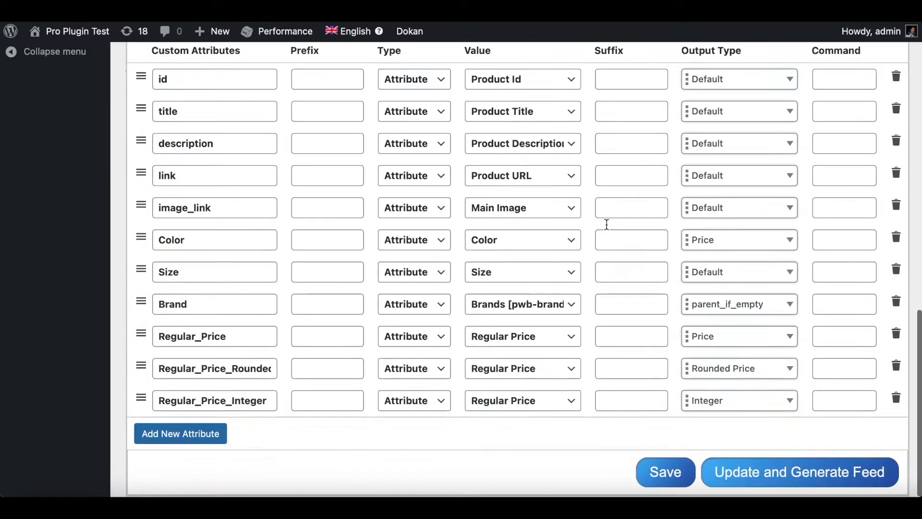
{"action": "scroll", "coordinate": [293, 370], "scroll_direction": "up", "scroll_amount": 1}
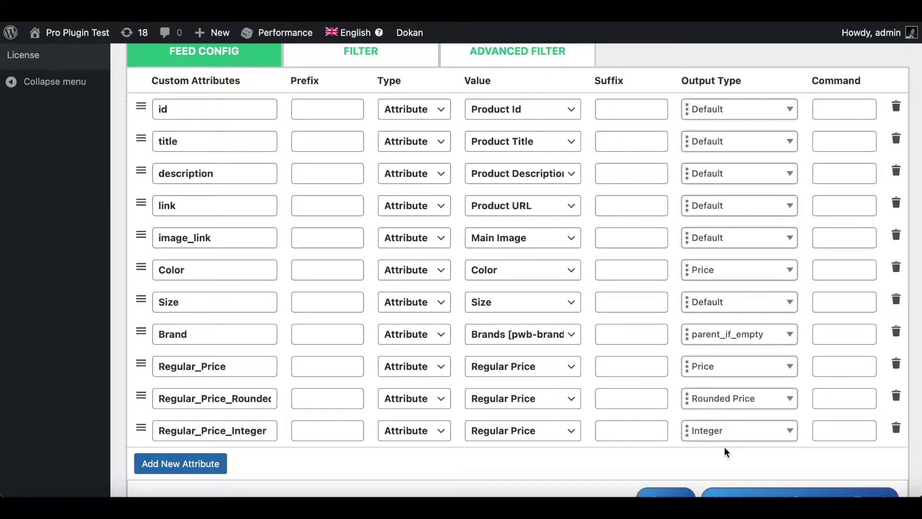
{"action": "scroll", "coordinate": [607, 457], "scroll_direction": "down", "scroll_amount": 1}
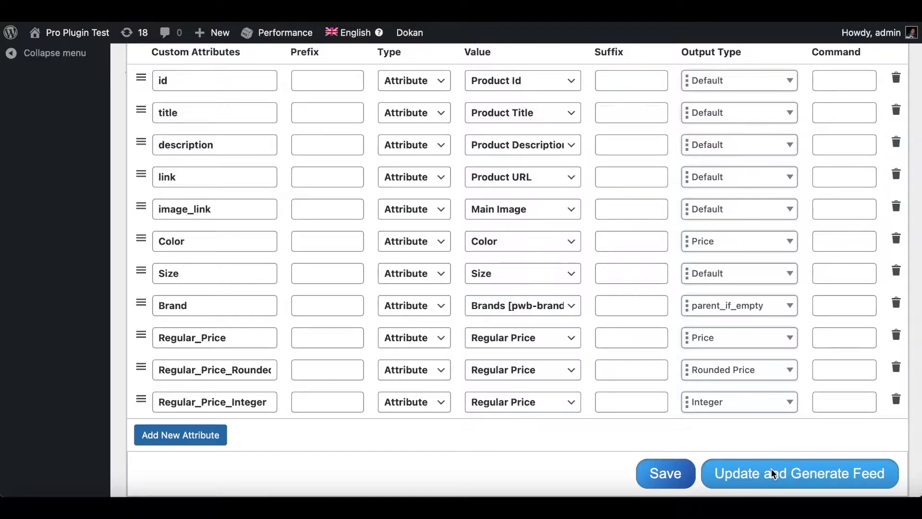
- Regenerate the custom1 feed with its Regular_Price, rounded and integer price attributes
{"action": "left_click", "coordinate": [771, 474]}
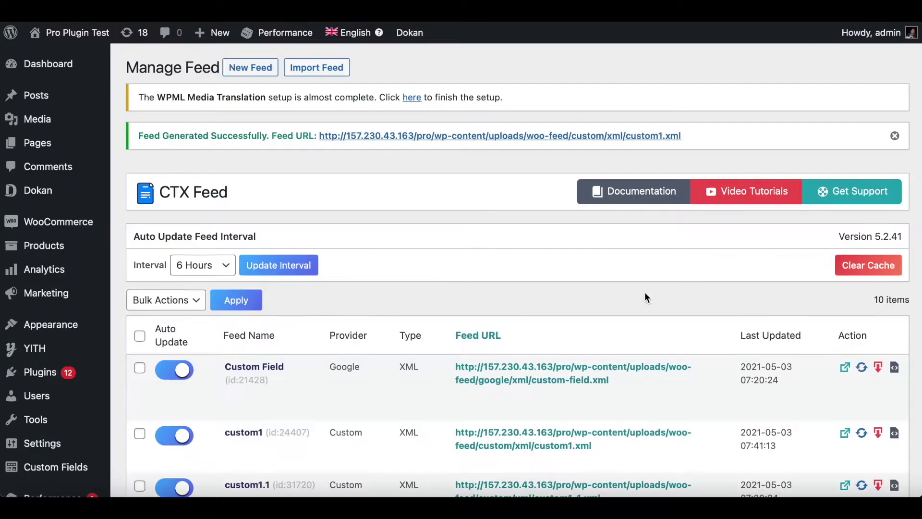
{"action": "scroll", "coordinate": [645, 296], "scroll_direction": "down", "scroll_amount": 2}
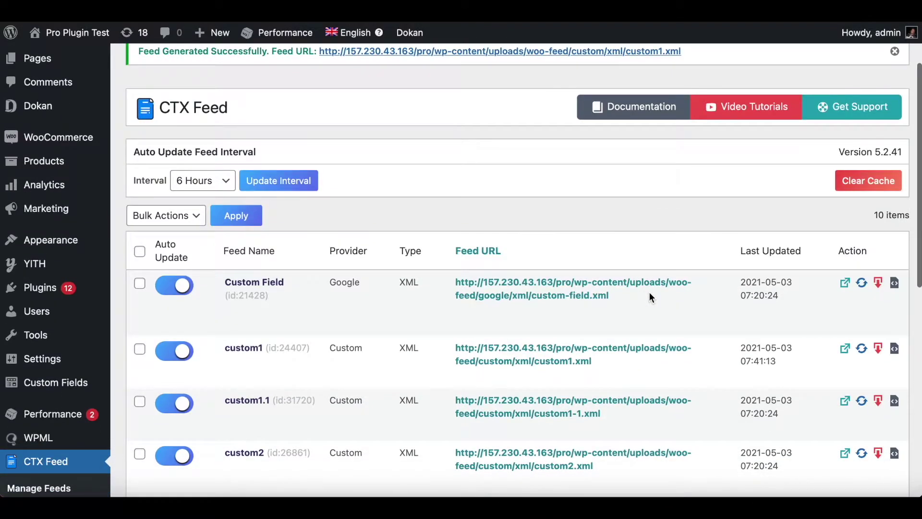
- Open custom1's XML and check the first TShirt's title and regular price 15.12
{"action": "left_click", "coordinate": [877, 348]}
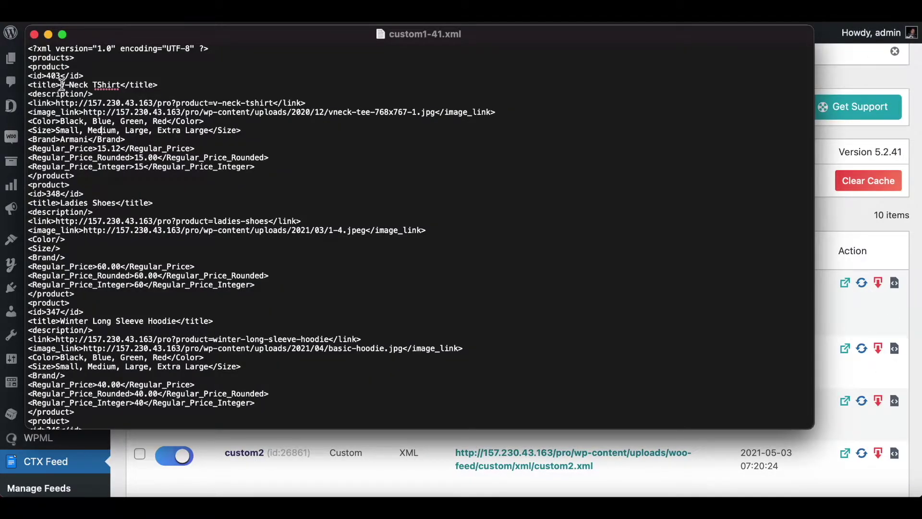
{"action": "left_click_drag", "start_coordinate": [91, 85], "coordinate": [93, 77]}
{"action": "double_click", "coordinate": [113, 83]}
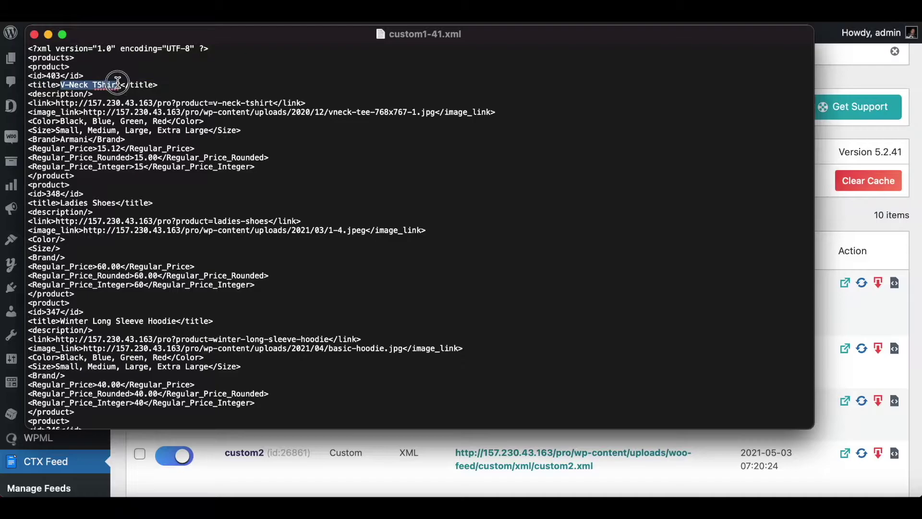
{"action": "left_click", "coordinate": [127, 177]}
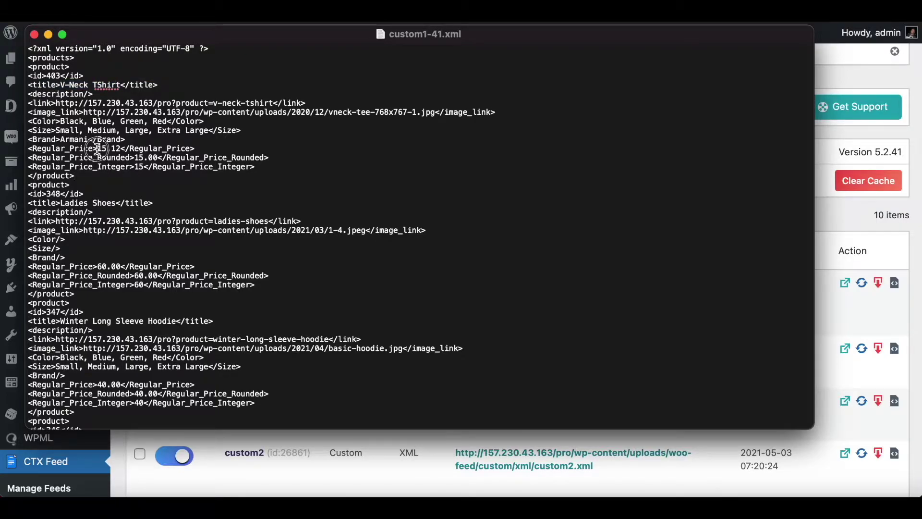
{"action": "left_click_drag", "start_coordinate": [97, 148], "coordinate": [124, 148]}
{"action": "left_click", "coordinate": [135, 157]}
- Check the rounded 15.00 and integer 15 prices, then edit custom1
{"action": "left_click_drag", "start_coordinate": [137, 158], "coordinate": [159, 157]}
{"action": "double_click", "coordinate": [138, 167]}
{"action": "left_click_drag", "start_coordinate": [105, 148], "coordinate": [120, 147]}
{"action": "double_click", "coordinate": [102, 148]}
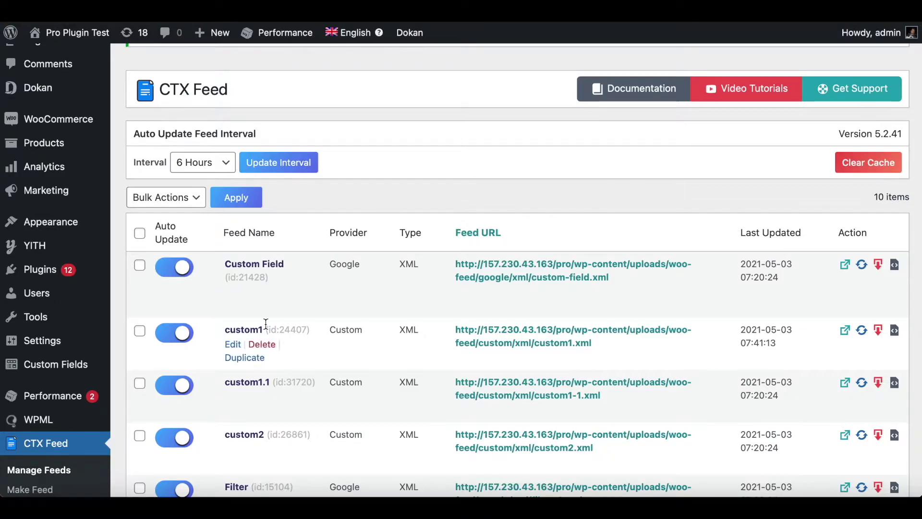
{"action": "left_click", "coordinate": [245, 329]}
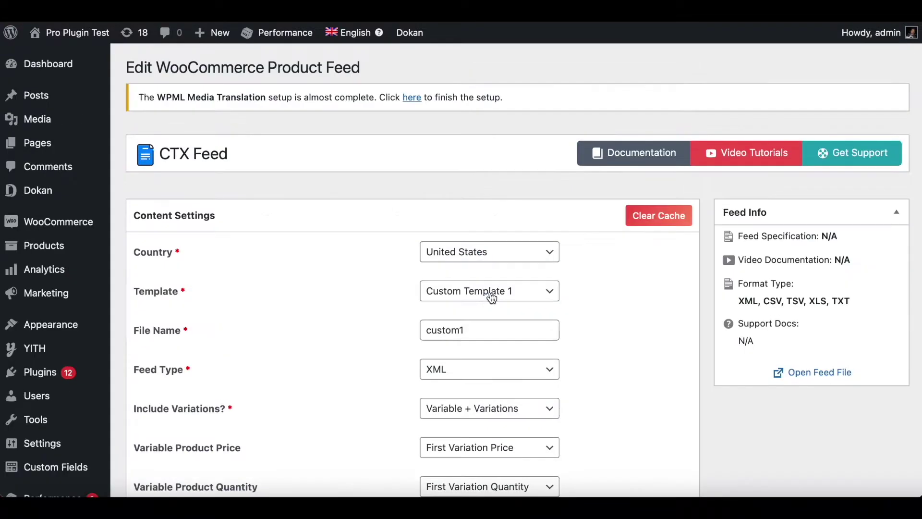
{"action": "scroll", "coordinate": [634, 314], "scroll_direction": "down", "scroll_amount": 3}
{"action": "scroll", "coordinate": [634, 320], "scroll_direction": "down", "scroll_amount": 1}
{"action": "scroll", "coordinate": [634, 320], "scroll_direction": "down", "scroll_amount": 3}
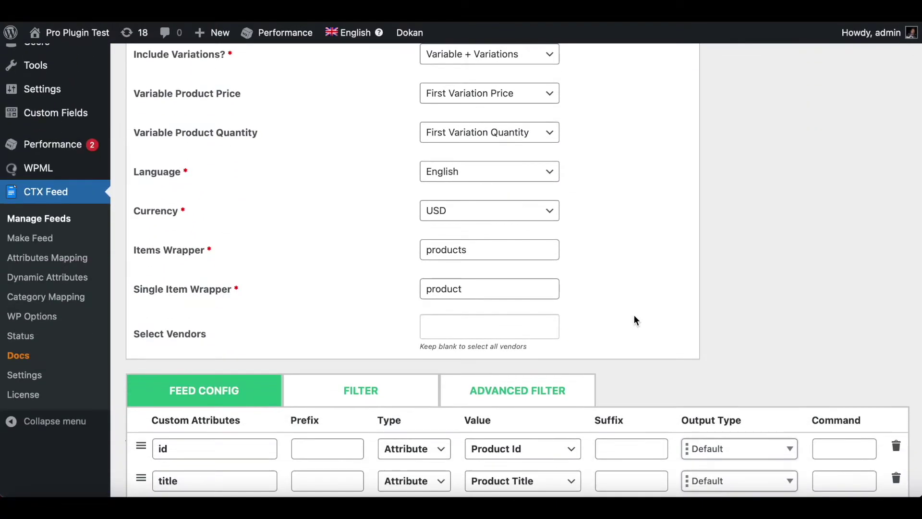
- In Filter's Number Format, change the decimal separator from '.' to ',' and decimals to 3
{"action": "left_click", "coordinate": [362, 375]}
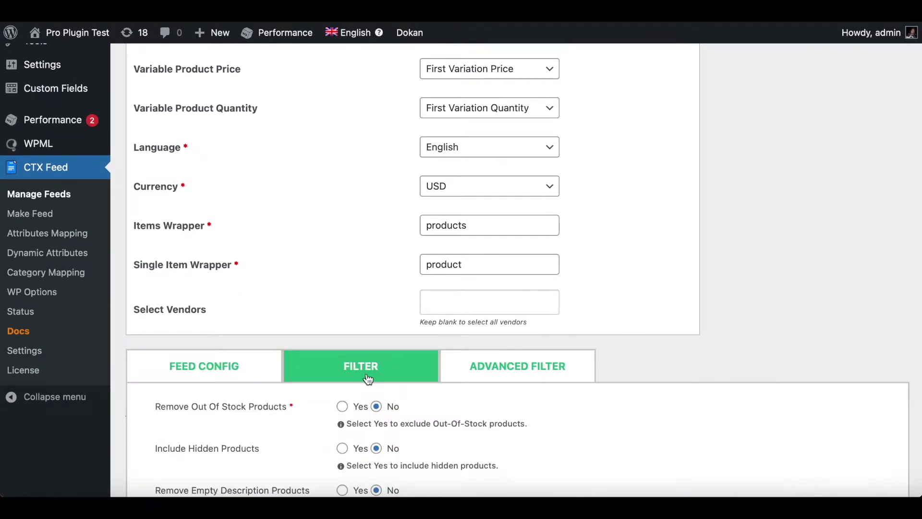
{"action": "scroll", "coordinate": [762, 292], "scroll_direction": "down", "scroll_amount": 3}
{"action": "scroll", "coordinate": [762, 296], "scroll_direction": "down", "scroll_amount": 1}
{"action": "scroll", "coordinate": [762, 295], "scroll_direction": "down", "scroll_amount": 2}
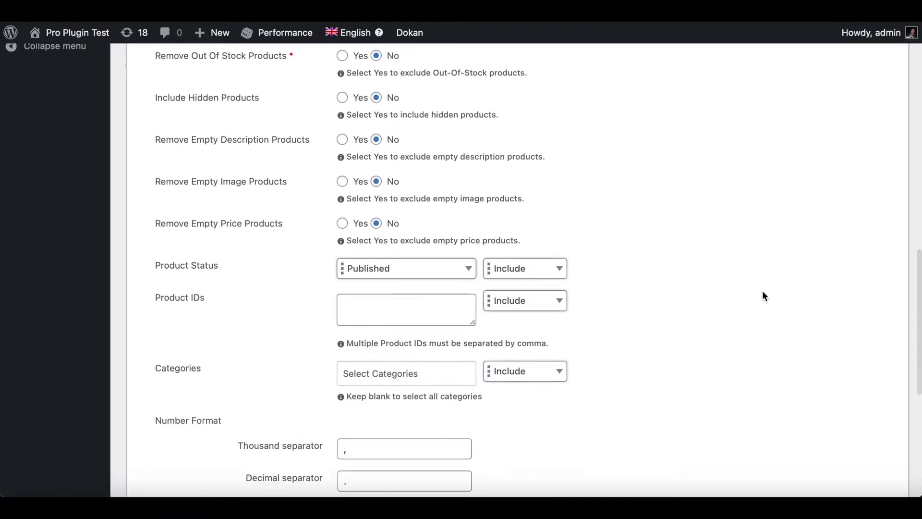
{"action": "scroll", "coordinate": [762, 296], "scroll_direction": "down", "scroll_amount": 3}
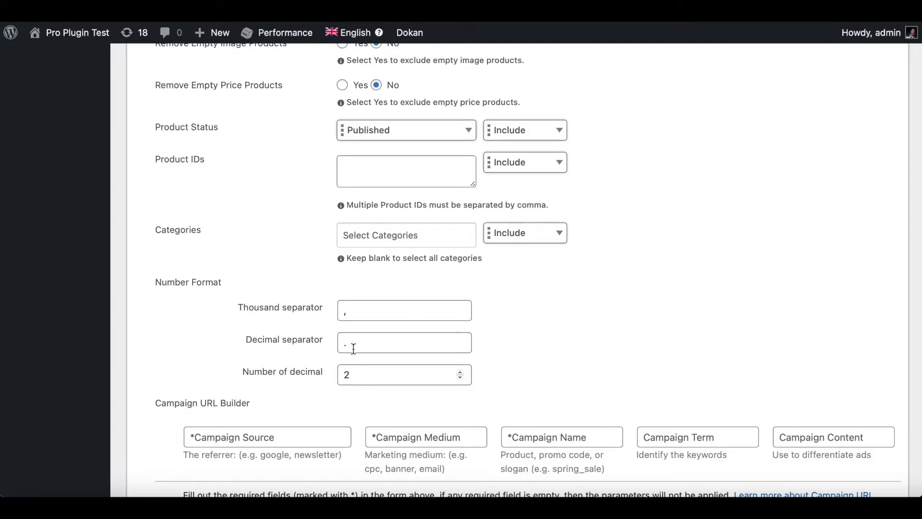
{"action": "left_click", "coordinate": [339, 345]}
{"action": "key", "text": "BackSpace"}
{"action": "type", "text": ","}
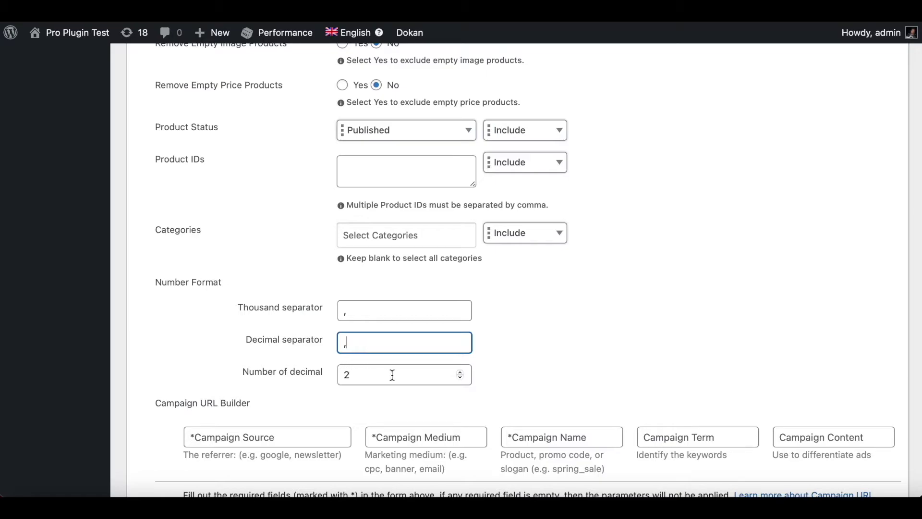
{"action": "left_click", "coordinate": [462, 372]}
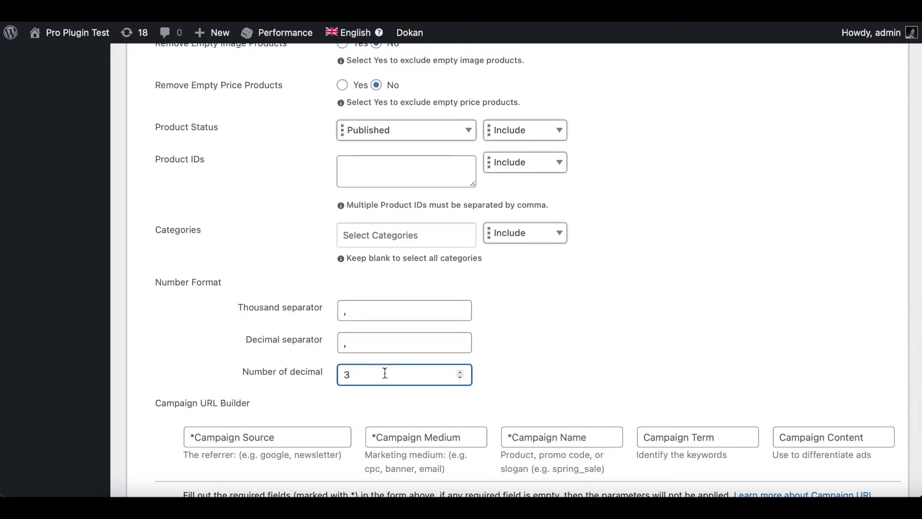
{"action": "scroll", "coordinate": [550, 369], "scroll_direction": "down", "scroll_amount": 2}
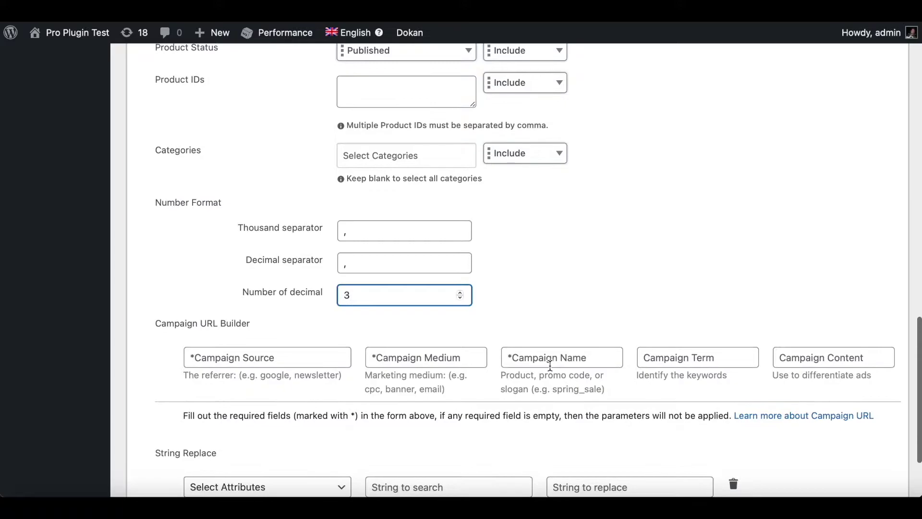
{"action": "scroll", "coordinate": [551, 365], "scroll_direction": "down", "scroll_amount": 3}
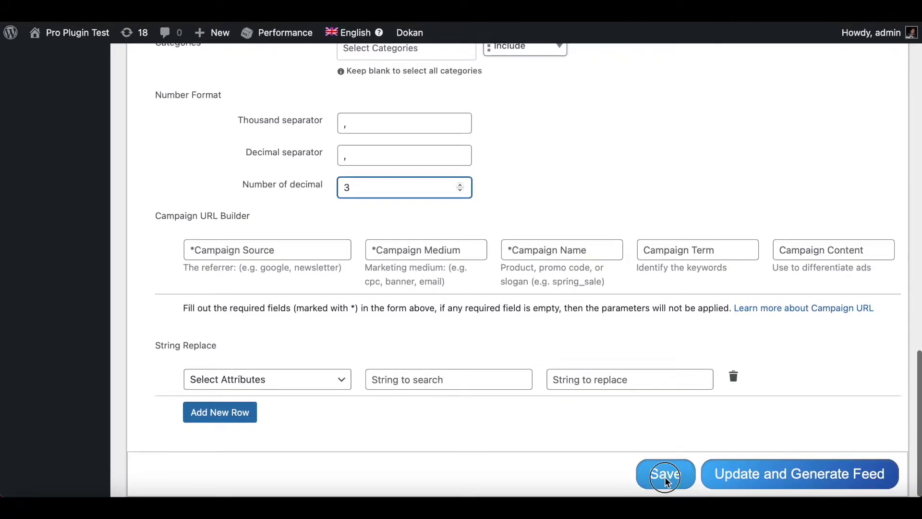
- Save custom1's comma-decimal, 3-decimal number format and regenerate the feed
{"action": "left_click", "coordinate": [665, 476]}
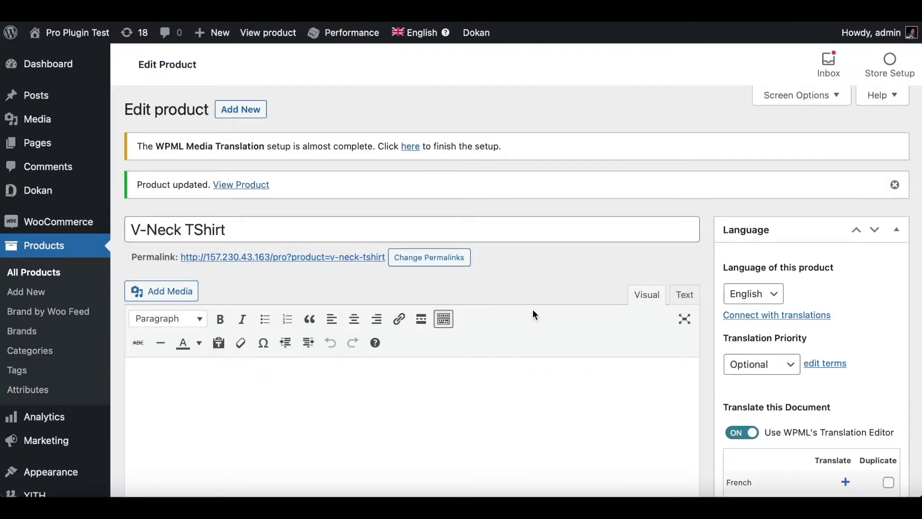
{"action": "scroll", "coordinate": [547, 325], "scroll_direction": "down", "scroll_amount": 3}
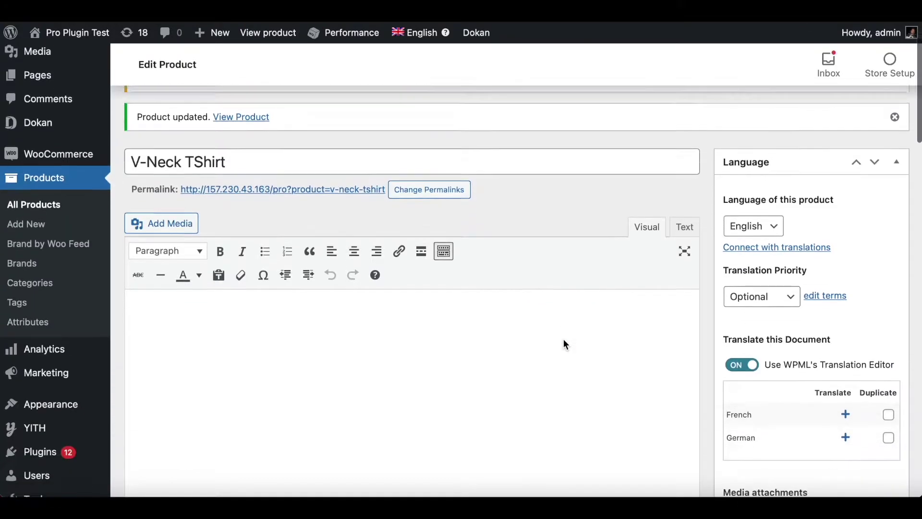
{"action": "scroll", "coordinate": [563, 345], "scroll_direction": "down", "scroll_amount": 5}
{"action": "scroll", "coordinate": [564, 344], "scroll_direction": "down", "scroll_amount": 5}
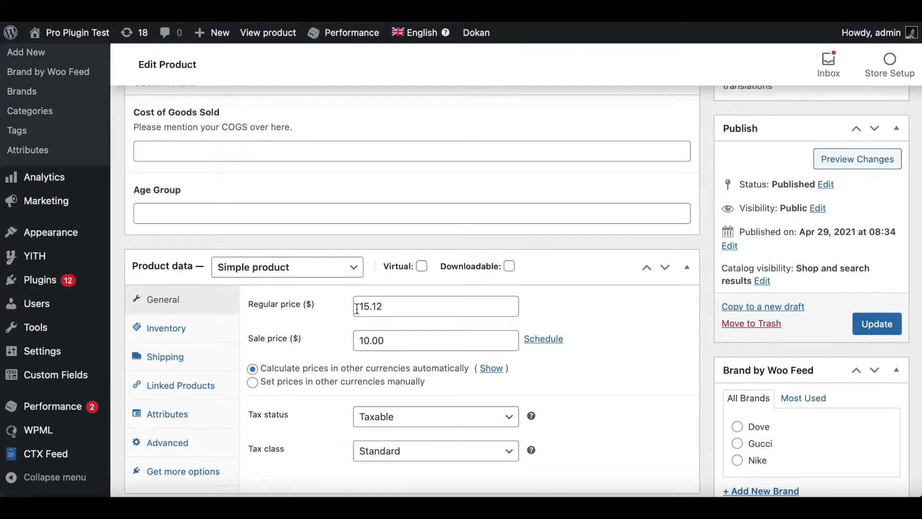
- Change the product's Regular price from 15.12 to 15.123456 and update the product
{"action": "left_click", "coordinate": [394, 307]}
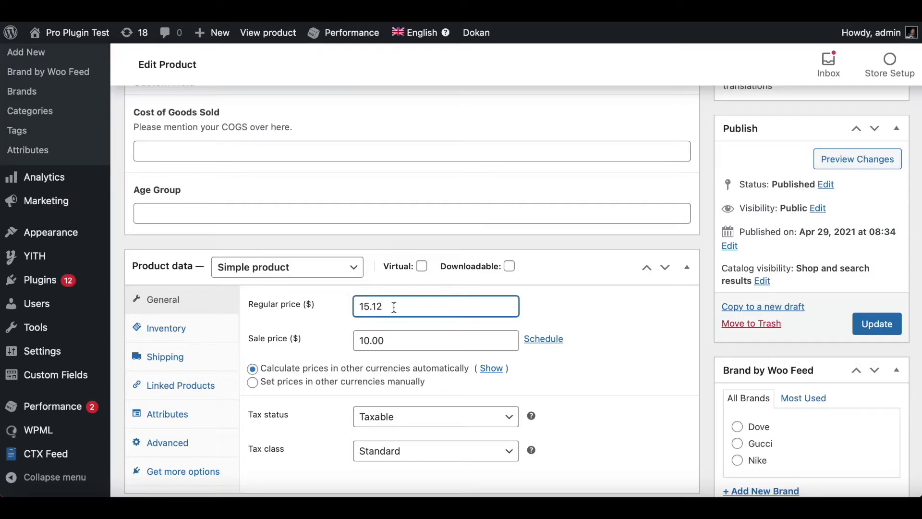
{"action": "type", "text": "3456"}
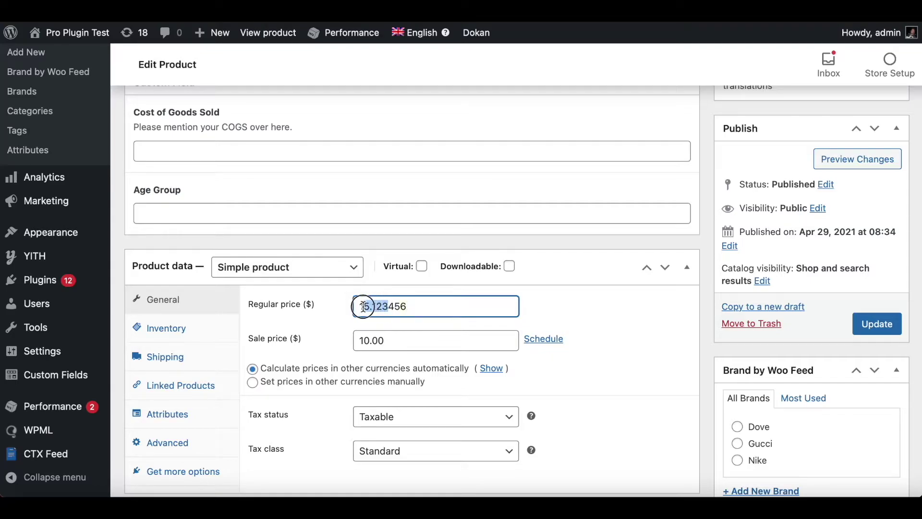
{"action": "left_click_drag", "start_coordinate": [389, 307], "coordinate": [352, 307]}
{"action": "left_click", "coordinate": [868, 324]}
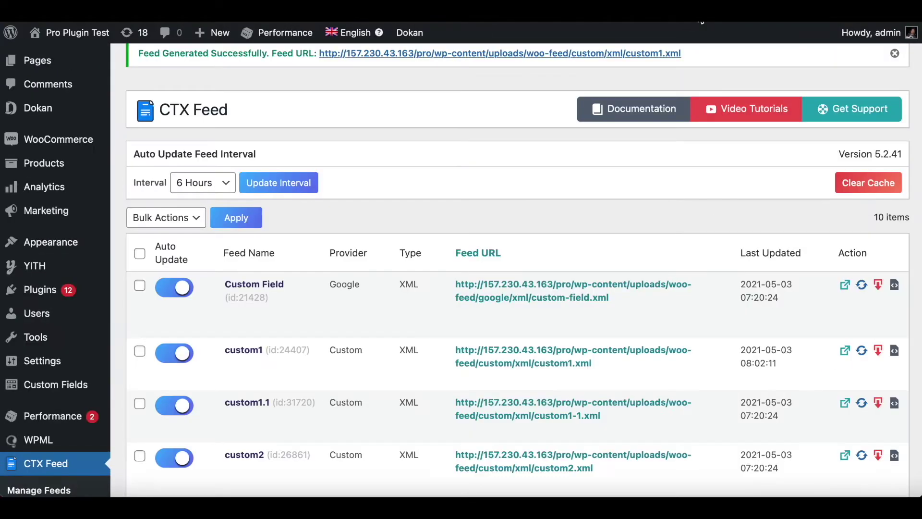
- Regenerate the custom1 feed from Manage Feeds so it picks up 15.123456
{"action": "left_click", "coordinate": [861, 350]}
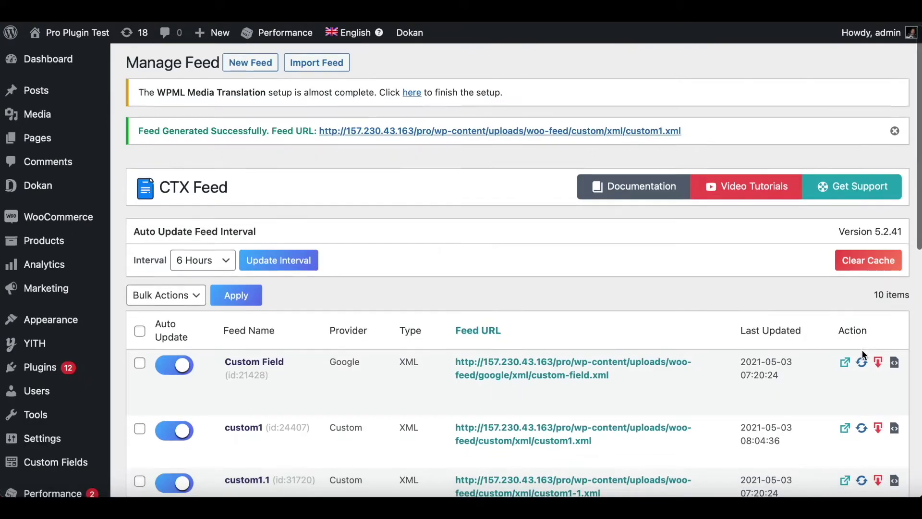
{"action": "scroll", "coordinate": [862, 349], "scroll_direction": "down", "scroll_amount": 1}
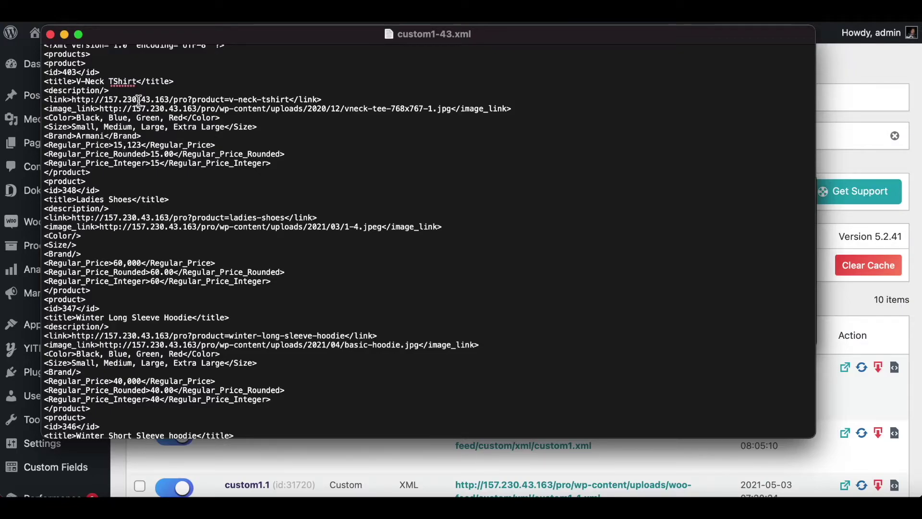
- In custom1-43.xml, highlight the three decimals of the V-Neck TShirt price 15,123
{"action": "left_click", "coordinate": [124, 145]}
{"action": "left_click_drag", "start_coordinate": [128, 144], "coordinate": [142, 144]}
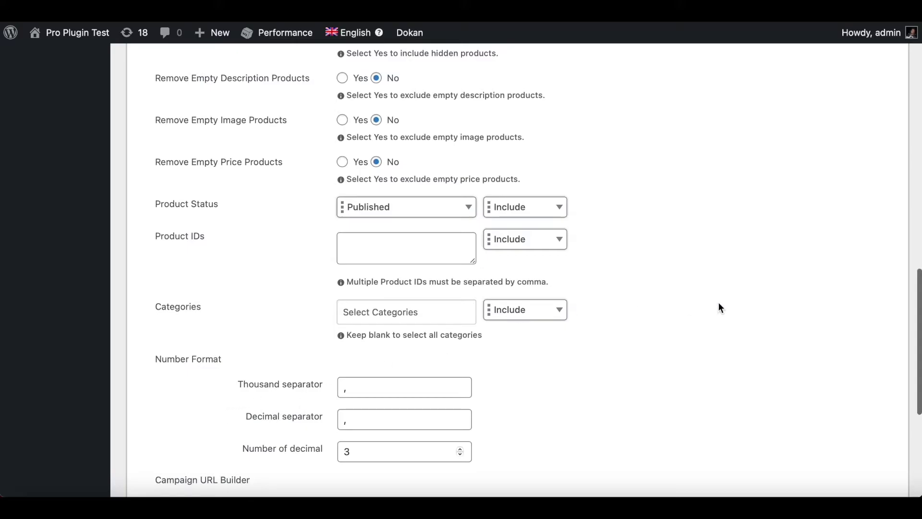
{"action": "scroll", "coordinate": [718, 302], "scroll_direction": "up", "scroll_amount": 5}
- Edit the thousand separator in custom1's Filter number-format settings
{"action": "left_click", "coordinate": [184, 211]}
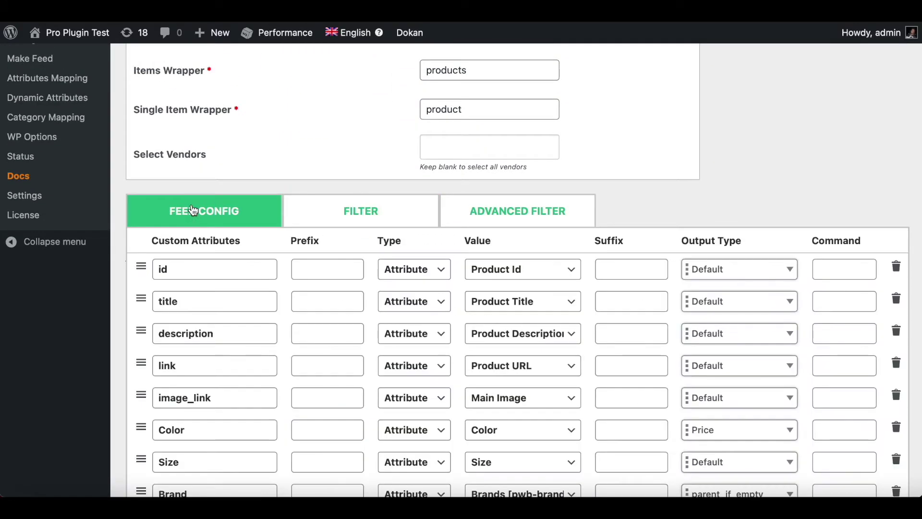
{"action": "scroll", "coordinate": [731, 223], "scroll_direction": "down", "scroll_amount": 3}
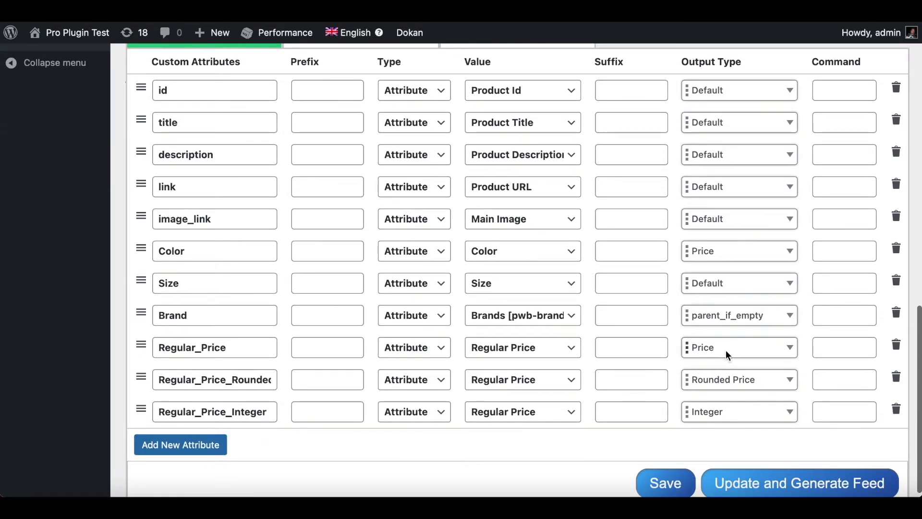
{"action": "scroll", "coordinate": [707, 332], "scroll_direction": "up", "scroll_amount": 3}
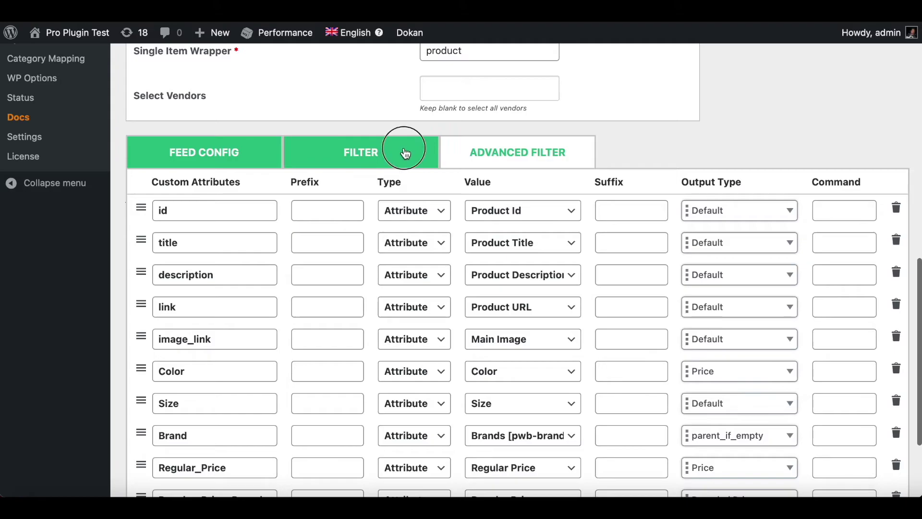
{"action": "left_click", "coordinate": [406, 153]}
{"action": "scroll", "coordinate": [476, 401], "scroll_direction": "down", "scroll_amount": 5}
{"action": "left_click", "coordinate": [363, 279]}
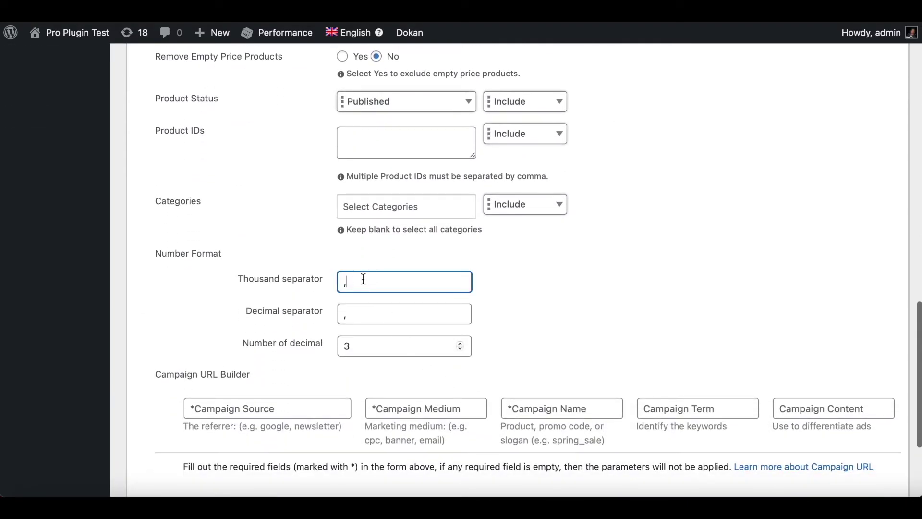
{"action": "key", "text": "BackSpace"}
{"action": "type", "text": ","}
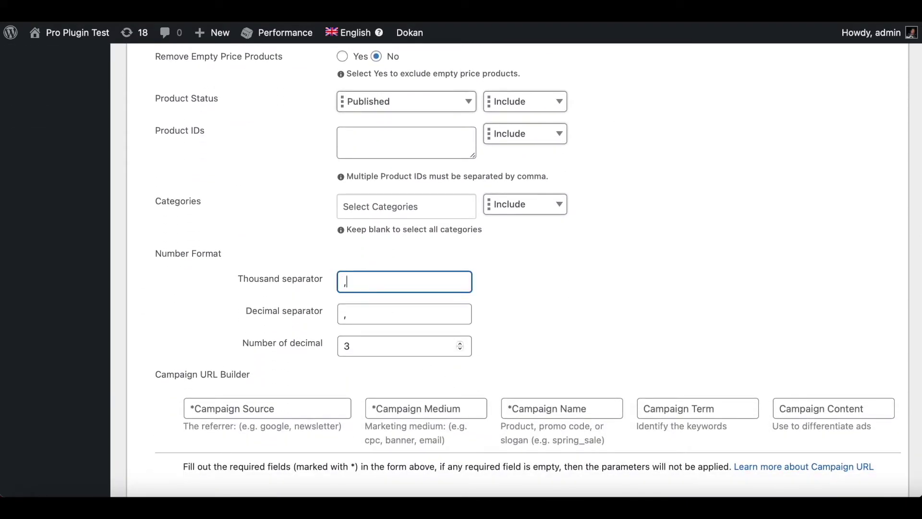
- Set the decimal separator to '.' and decimals to 2, then save the feed
{"action": "left_click", "coordinate": [353, 315]}
{"action": "key", "text": "BackSpace"}
{"action": "type", "text": "."}
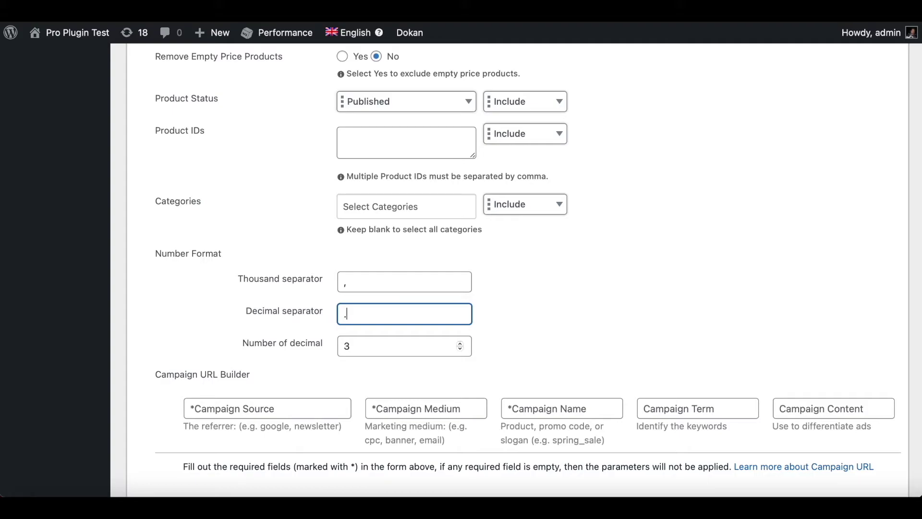
{"action": "left_click_drag", "start_coordinate": [351, 345], "coordinate": [300, 336]}
{"action": "type", "text": "2"}
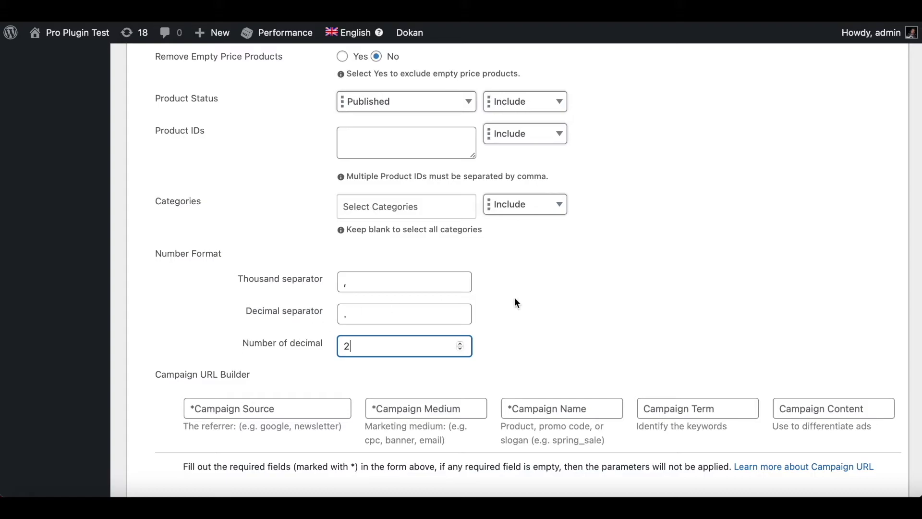
{"action": "scroll", "coordinate": [515, 303], "scroll_direction": "down", "scroll_amount": 3}
{"action": "left_click", "coordinate": [655, 473]}
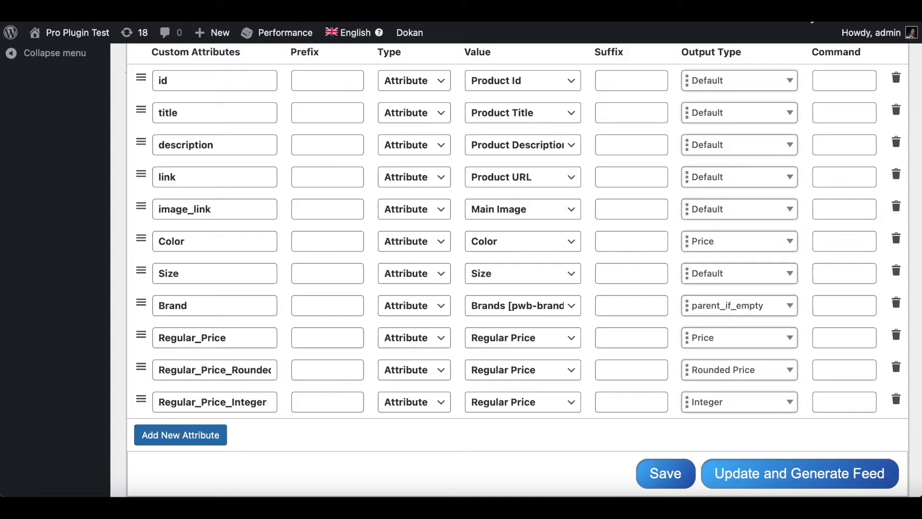
{"action": "scroll", "coordinate": [622, 306], "scroll_direction": "down", "scroll_amount": 3}
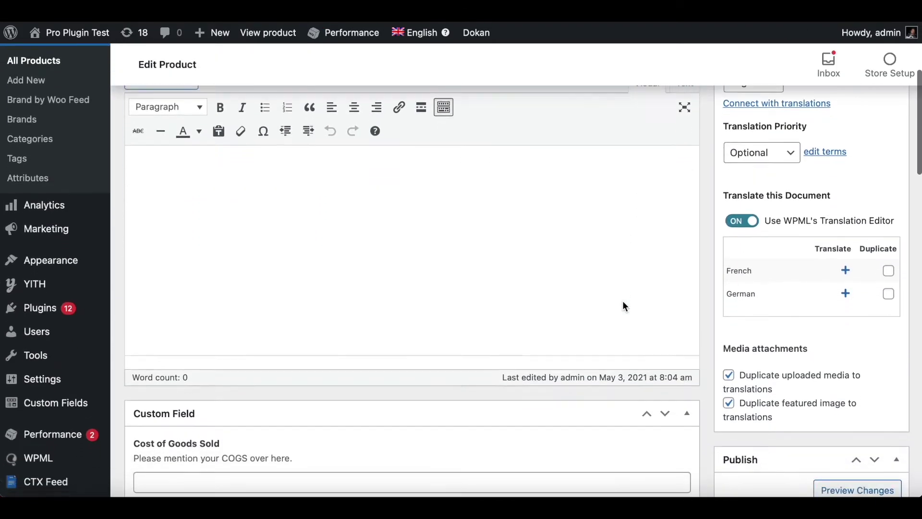
{"action": "scroll", "coordinate": [622, 306], "scroll_direction": "down", "scroll_amount": 3}
{"action": "scroll", "coordinate": [622, 306], "scroll_direction": "down", "scroll_amount": 2}
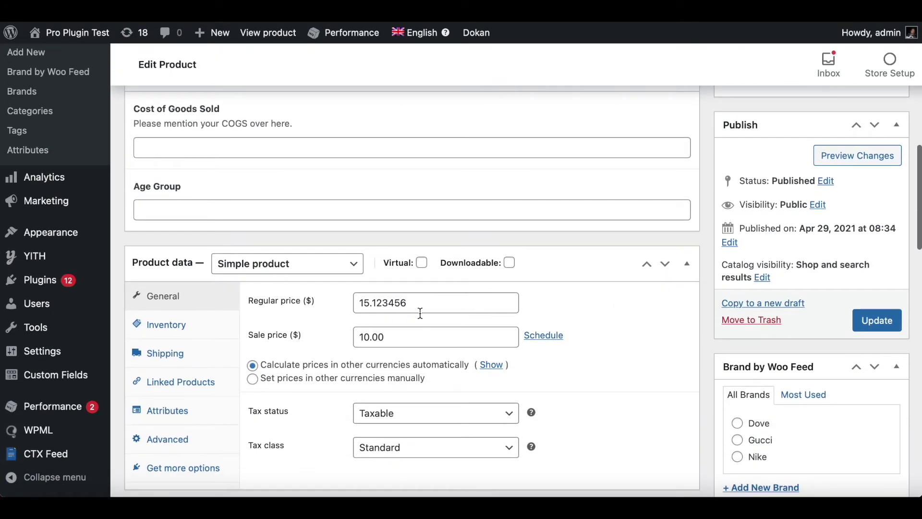
- Change the product's Regular price to 15.56 and update the product
{"action": "left_click_drag", "start_coordinate": [412, 303], "coordinate": [374, 303]}
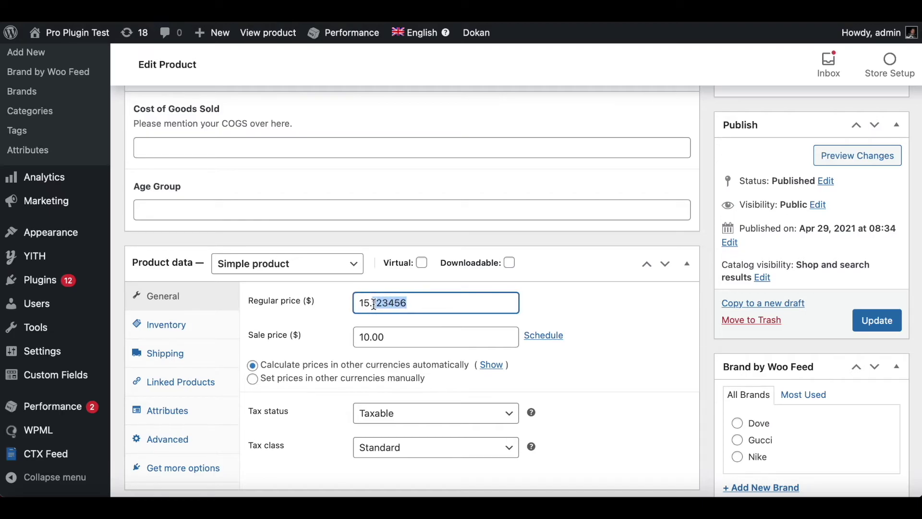
{"action": "type", "text": "56"}
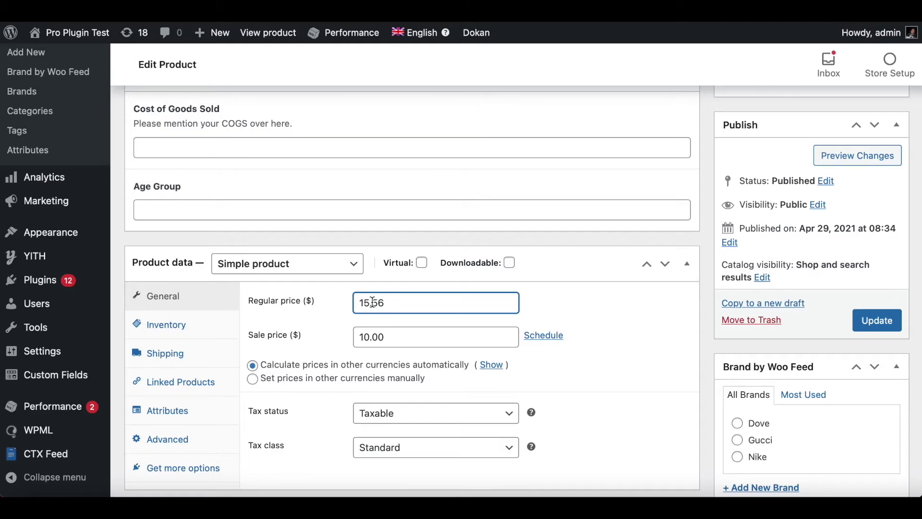
{"action": "left_click", "coordinate": [886, 325]}
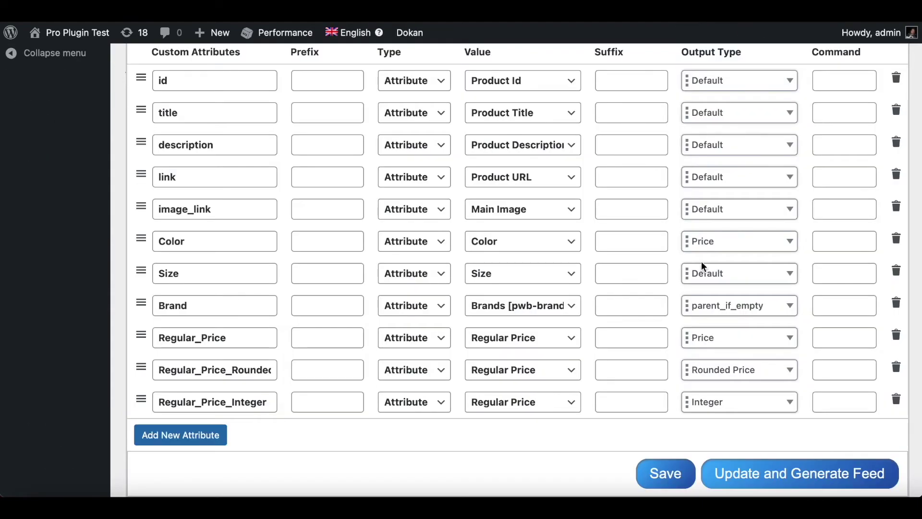
- Regenerate custom1 with the dot, two-decimal format and download custom1-44.xml
{"action": "left_click", "coordinate": [787, 476]}
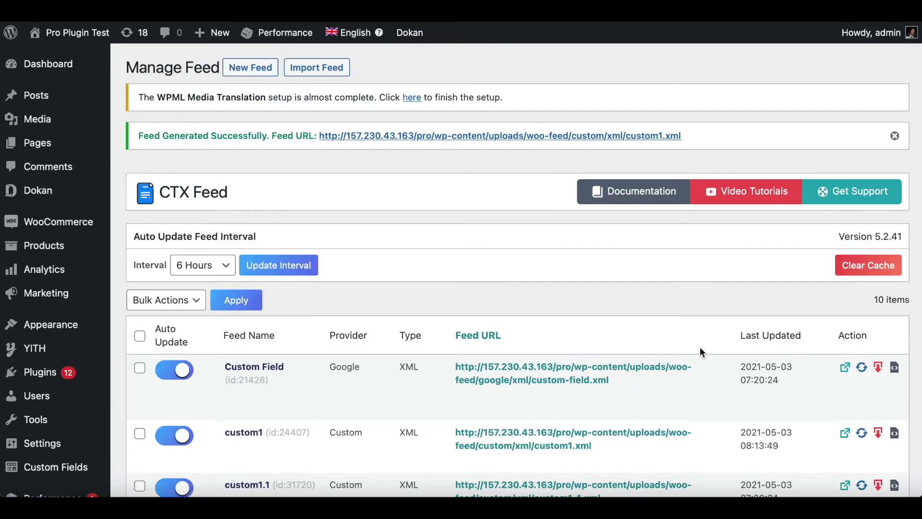
{"action": "scroll", "coordinate": [699, 351], "scroll_direction": "down", "scroll_amount": 3}
{"action": "left_click", "coordinate": [877, 328]}
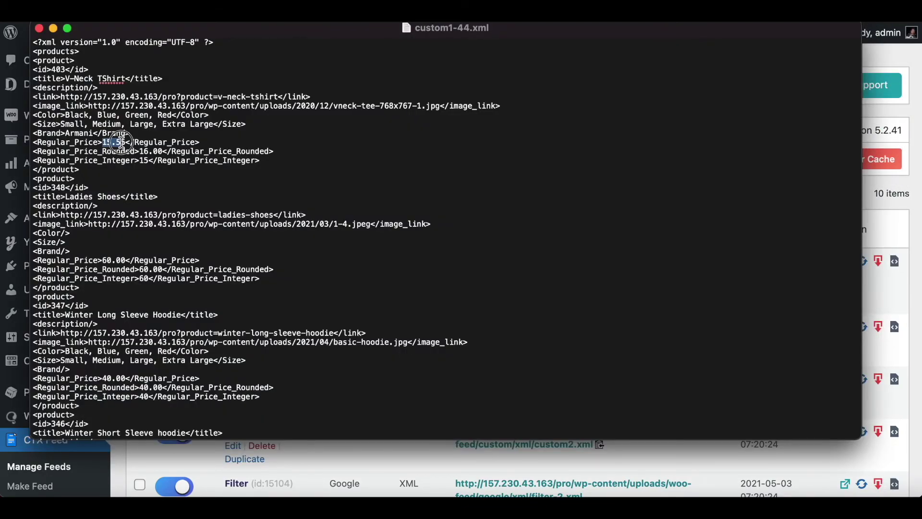
{"action": "left_click_drag", "start_coordinate": [103, 142], "coordinate": [165, 152]}
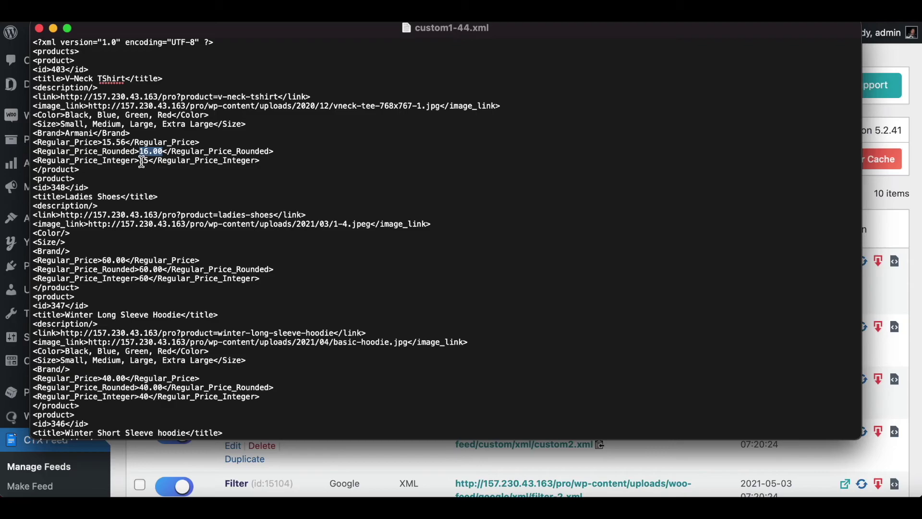
{"action": "left_click_drag", "start_coordinate": [103, 142], "coordinate": [116, 145]}
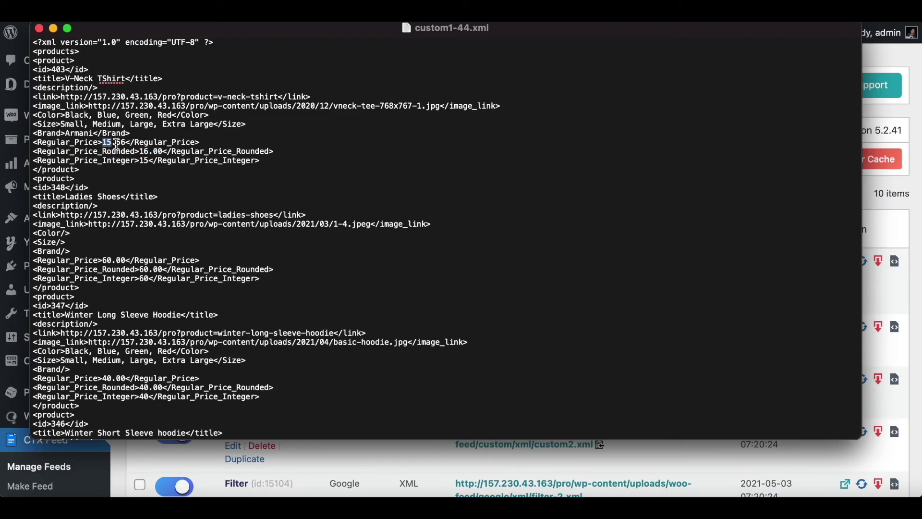